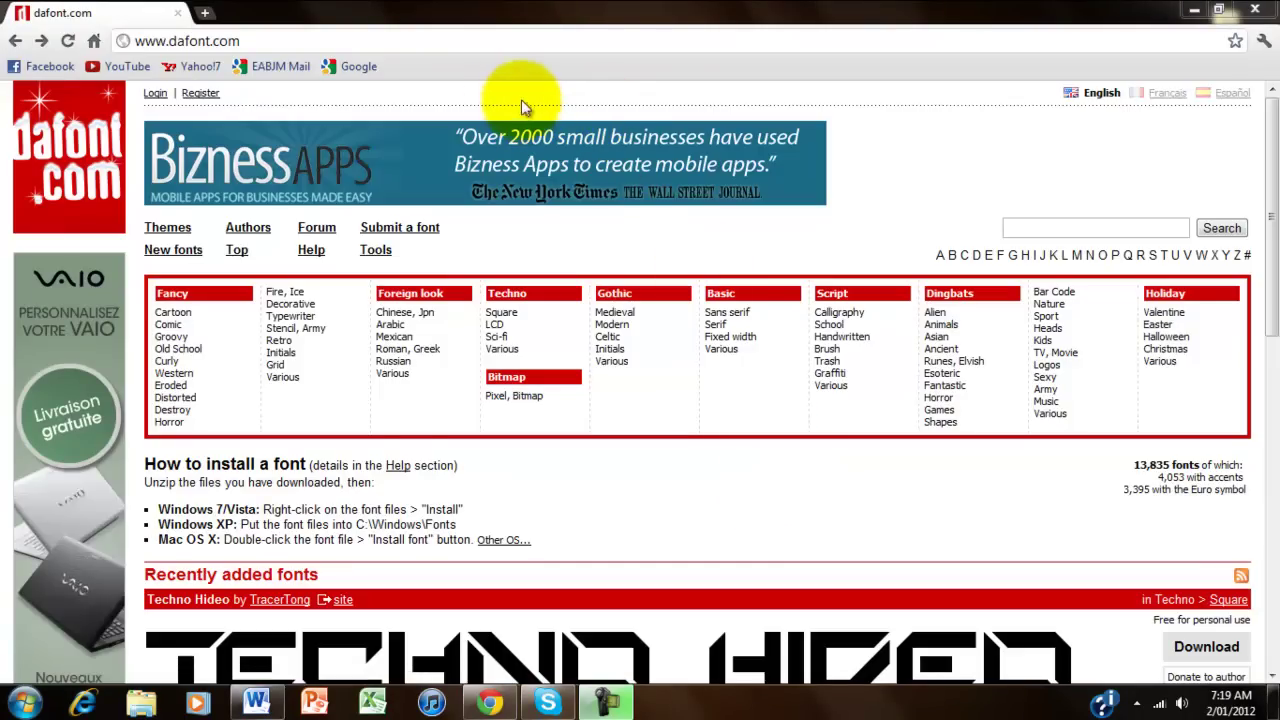
- Look over the font categories and recently added fonts on the dafont.com home page
click(271, 42)
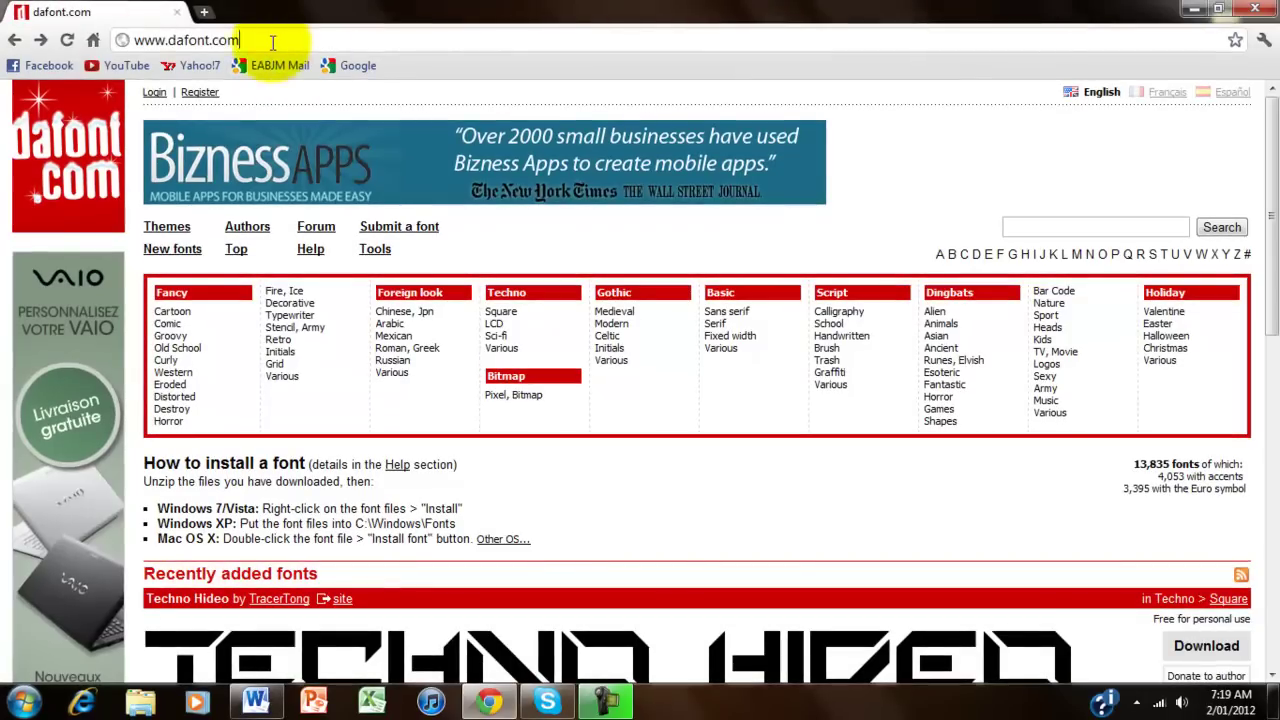
drag(271, 42, 97, 45)
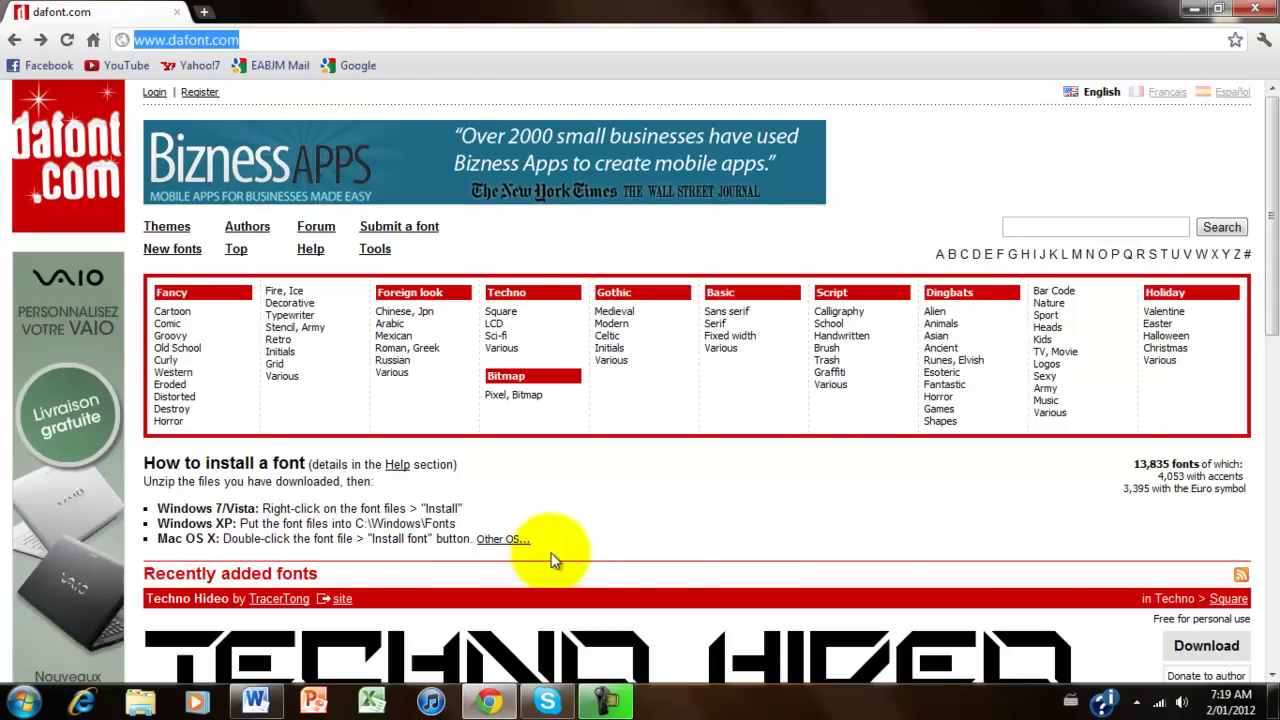
scroll(552, 560, down, 2)
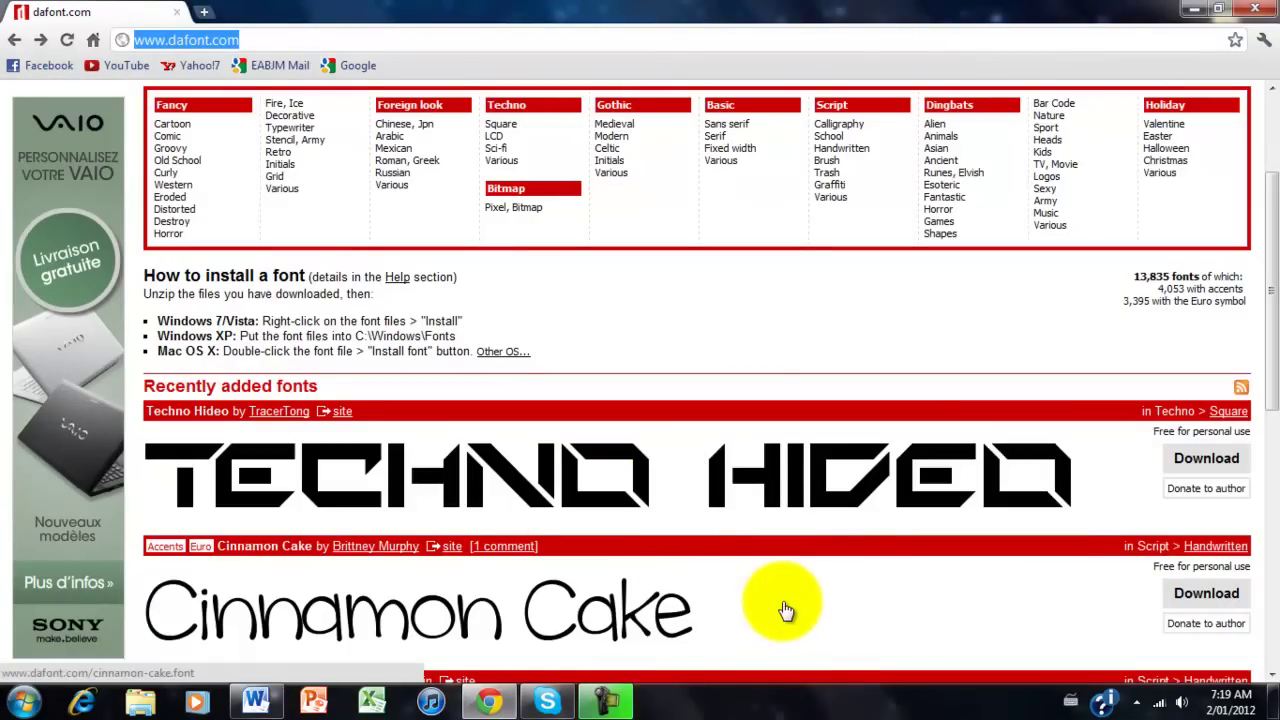
scroll(785, 610, up, 2)
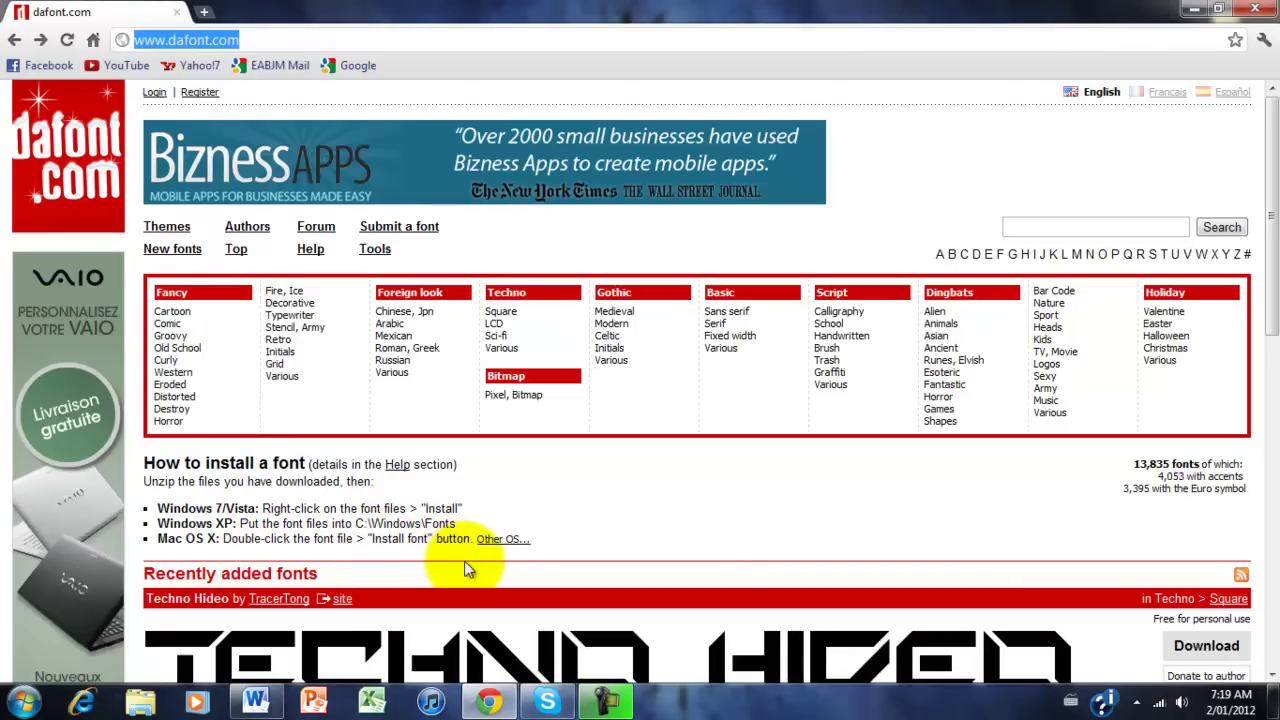
scroll(696, 448, down, 2)
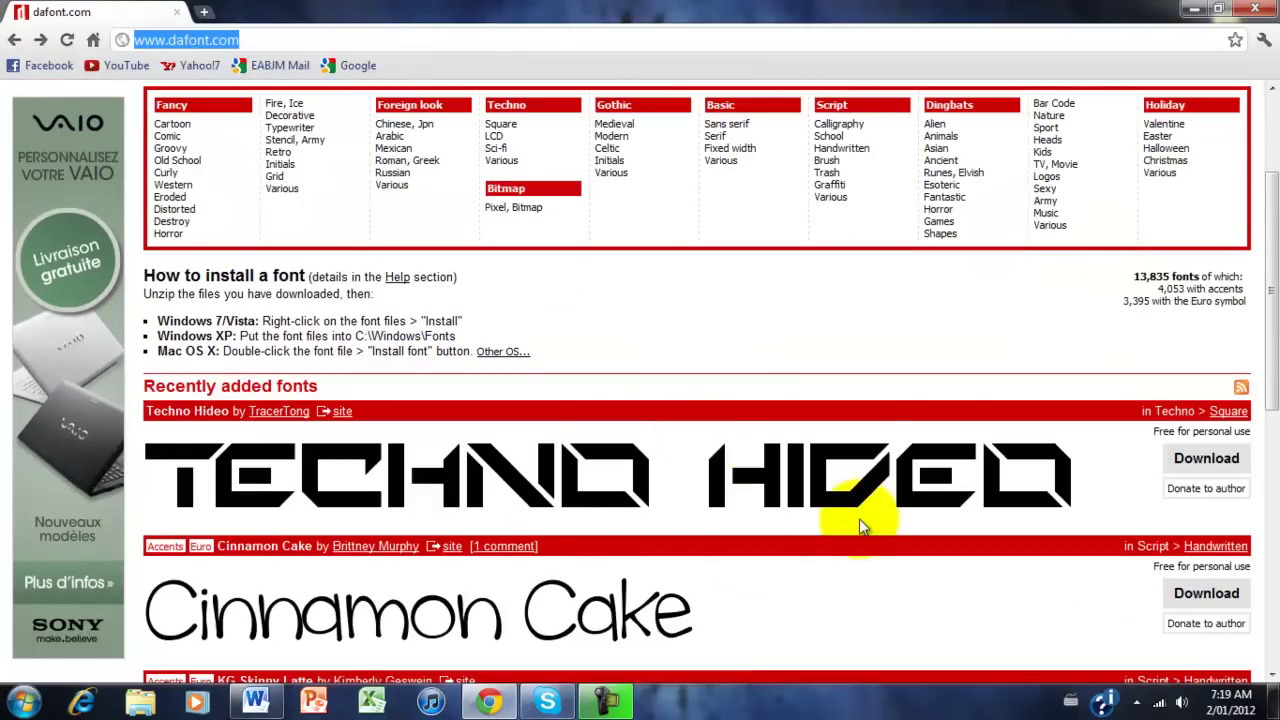
scroll(855, 530, down, 2)
scroll(851, 537, up, 4)
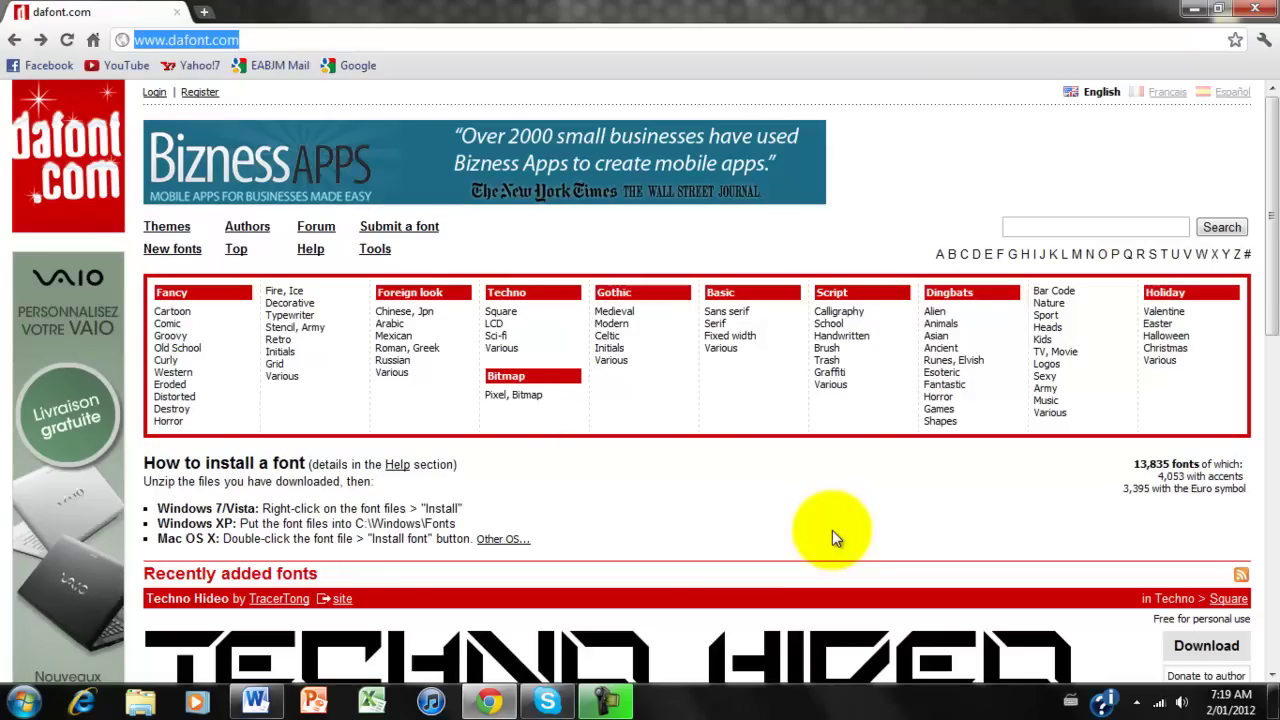
- Browse the Cartoon fonts in the Fancy category and download the Speedy font
click(181, 319)
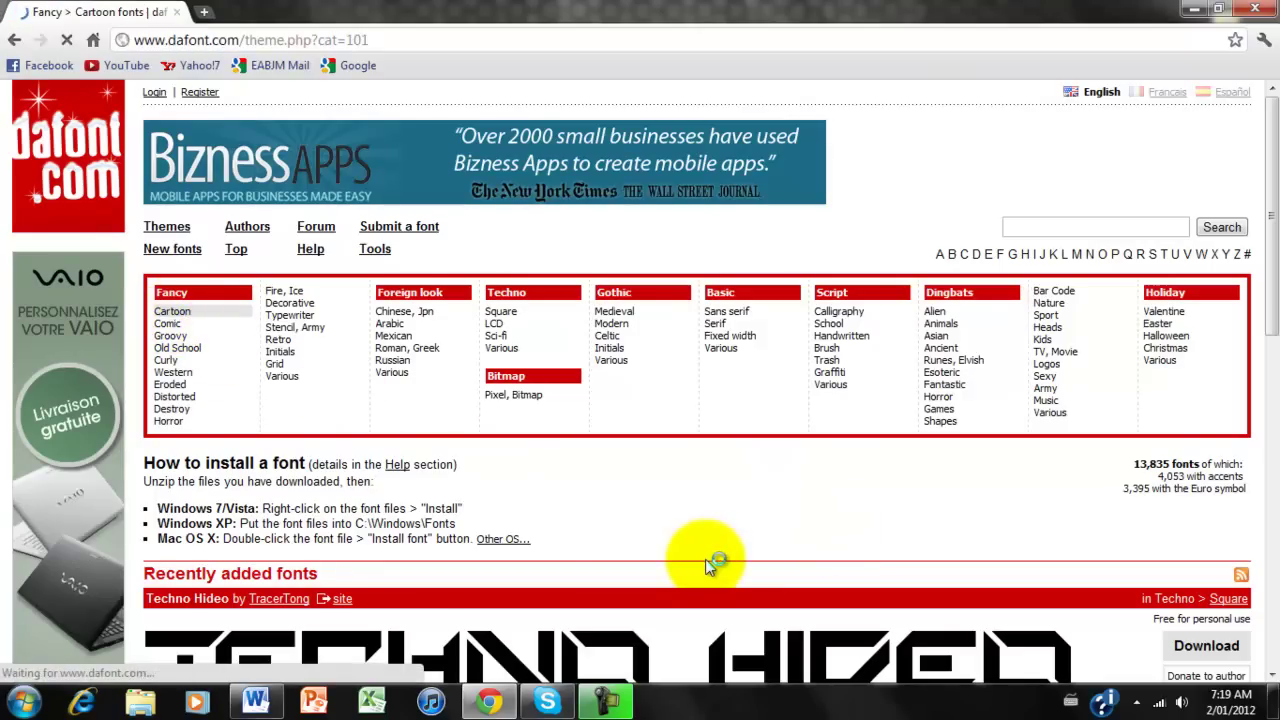
scroll(914, 486, down, 2)
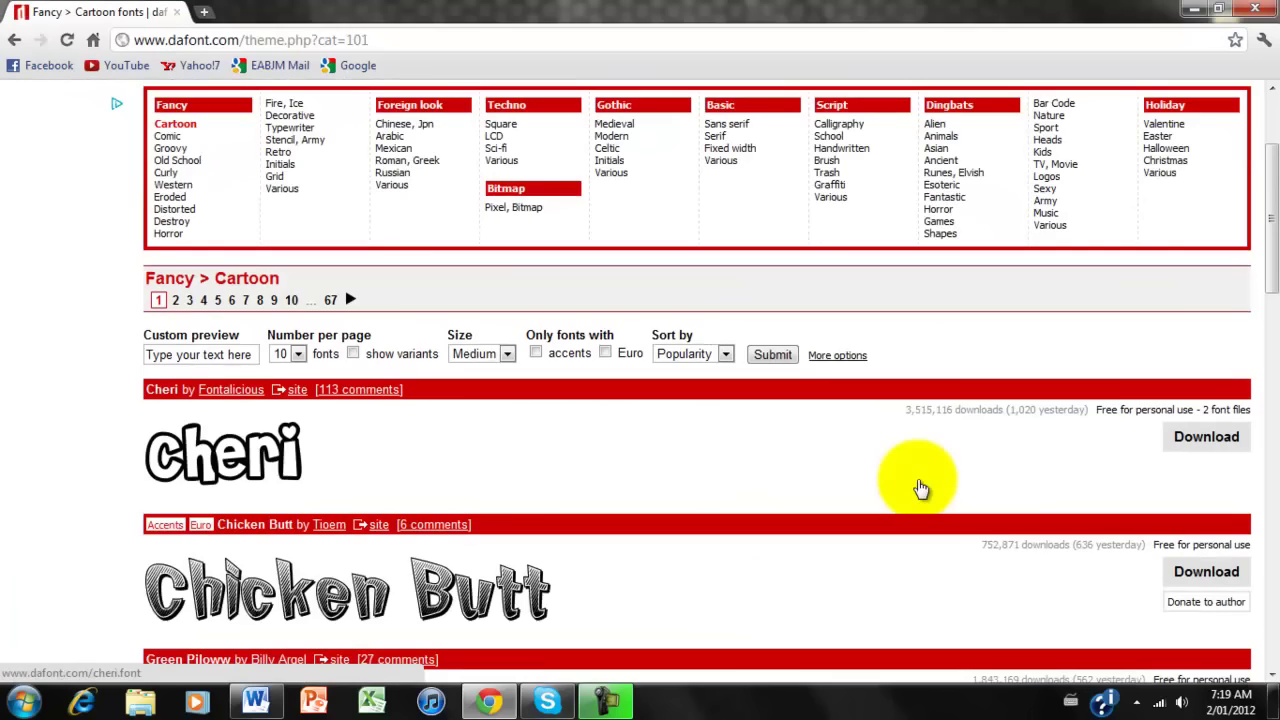
scroll(921, 488, down, 6)
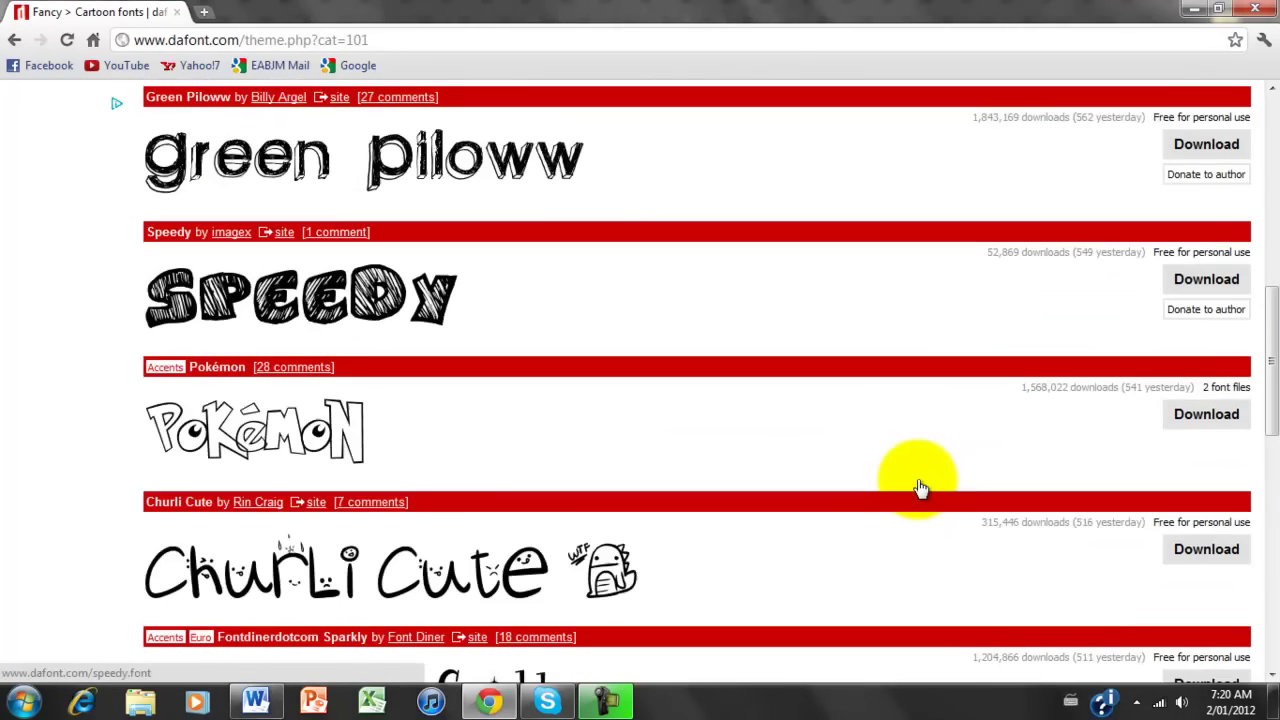
scroll(914, 480, down, 2)
scroll(914, 480, up, 3)
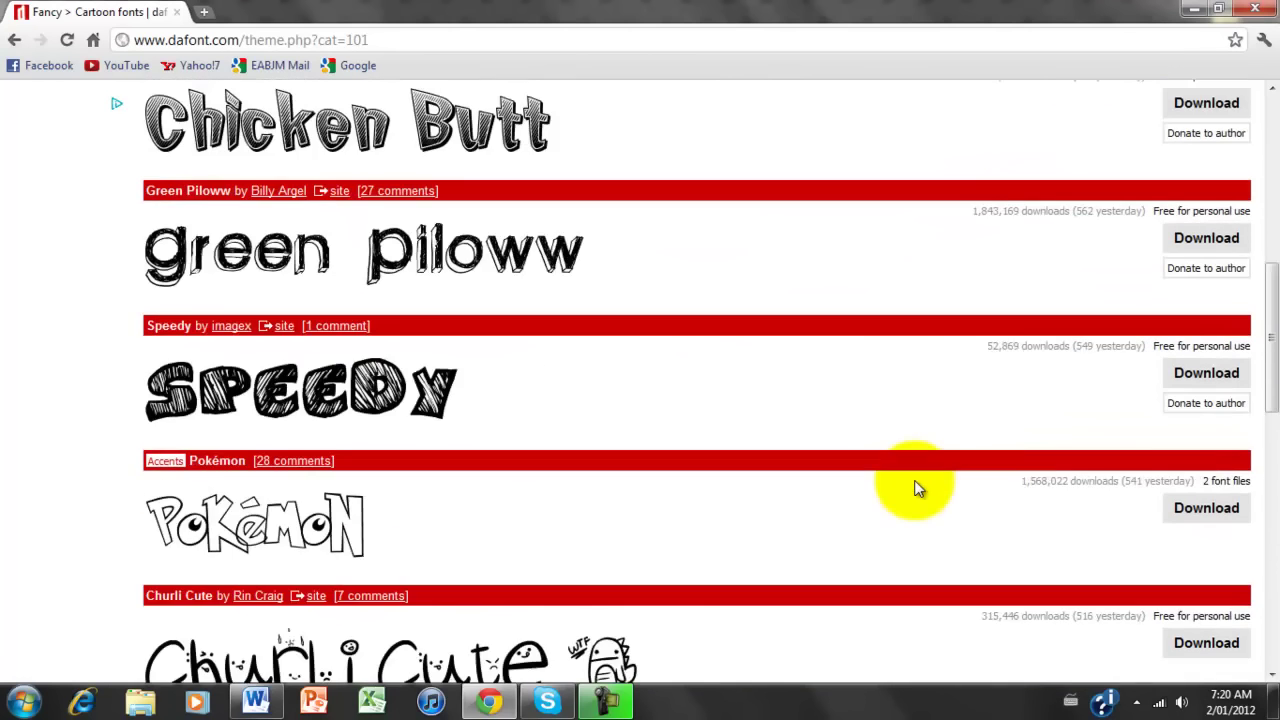
scroll(914, 480, up, 2)
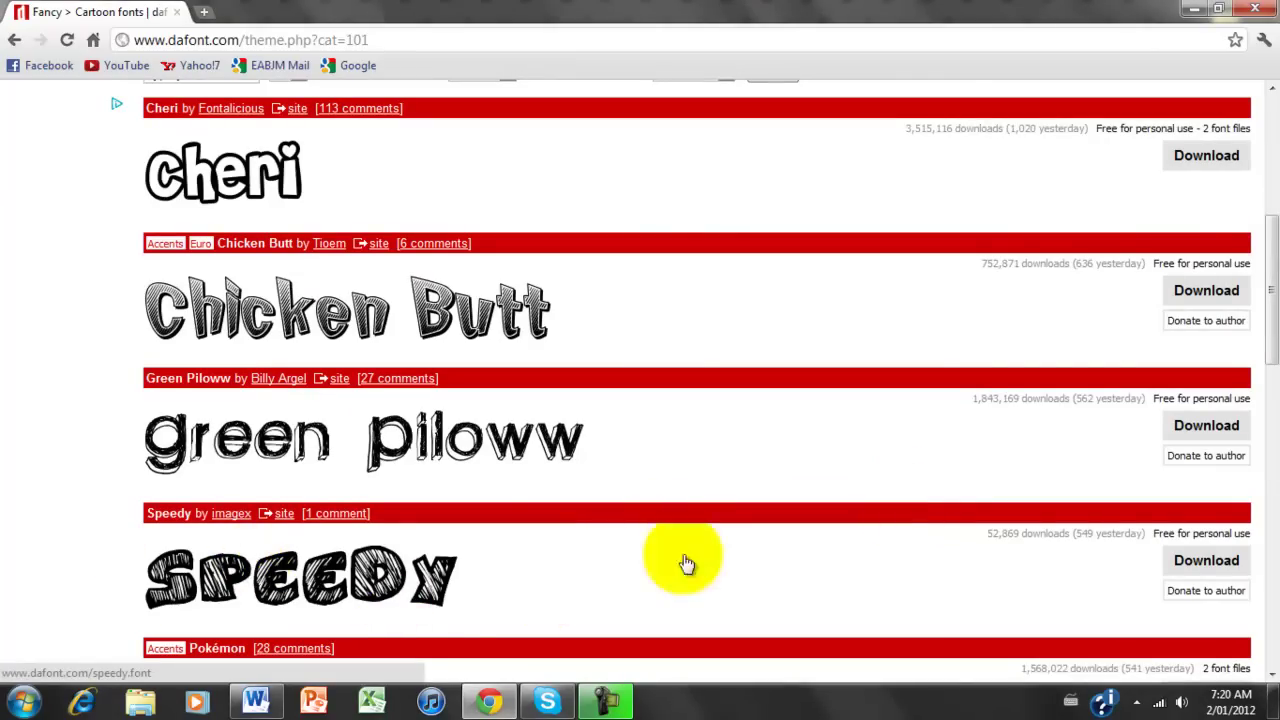
click(1207, 562)
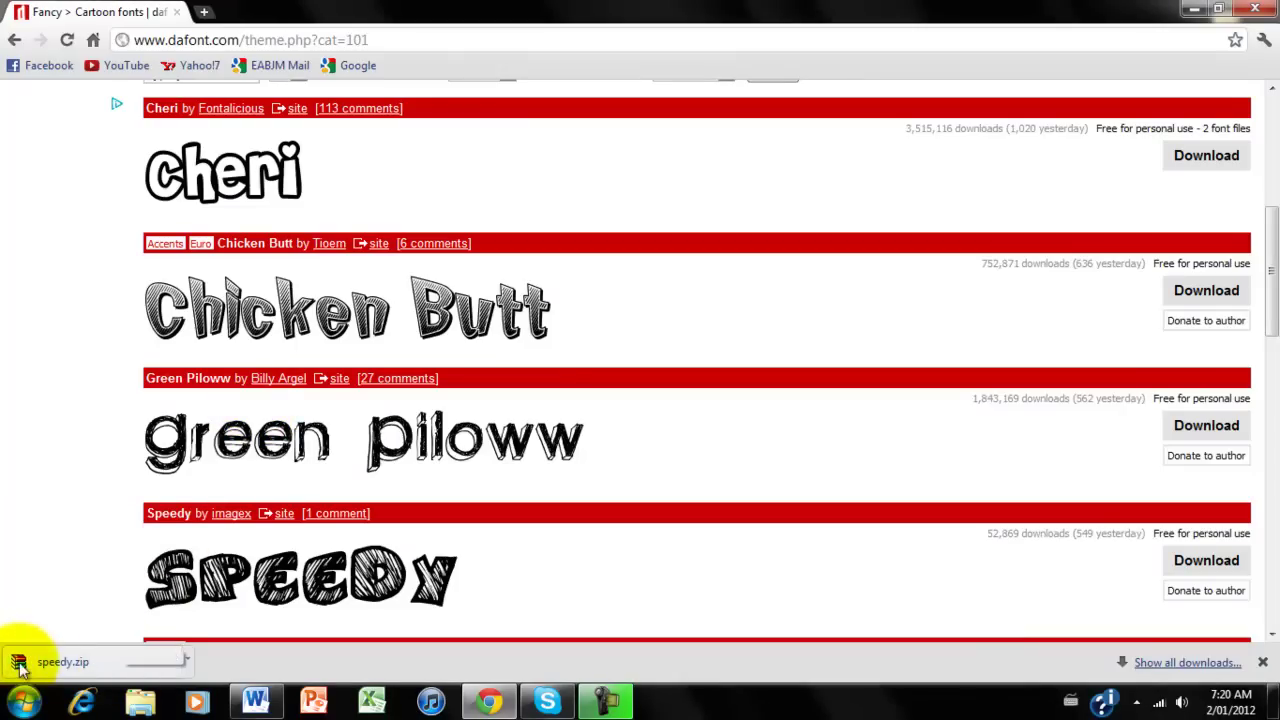
- Install the Speedy.ttf font from the downloaded speedy.zip archive and close the font preview
click(139, 665)
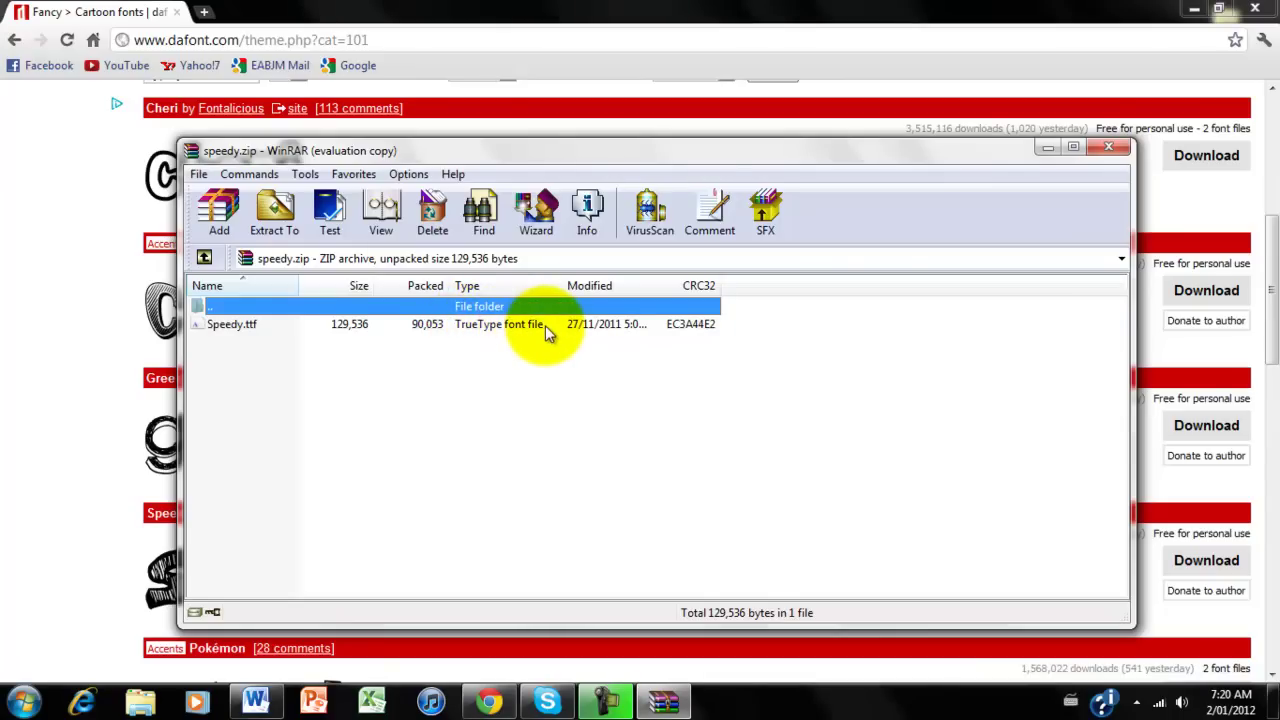
double_click(286, 328)
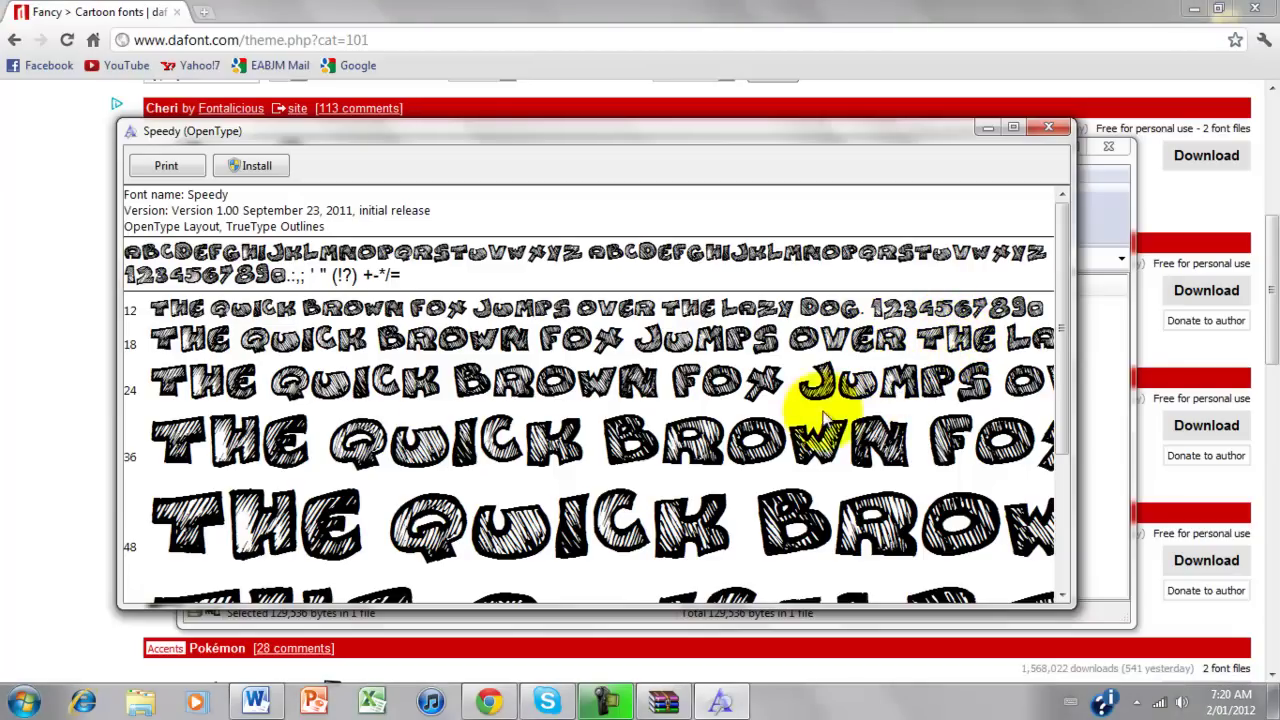
click(260, 170)
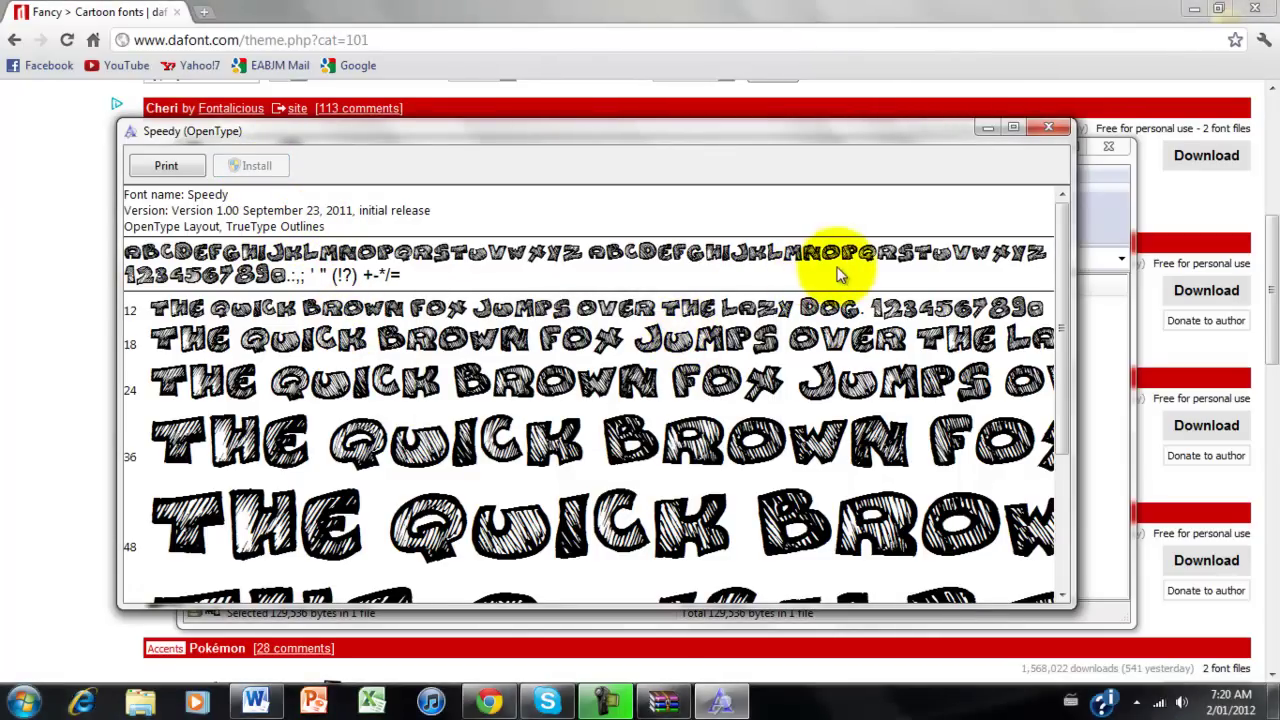
click(1048, 127)
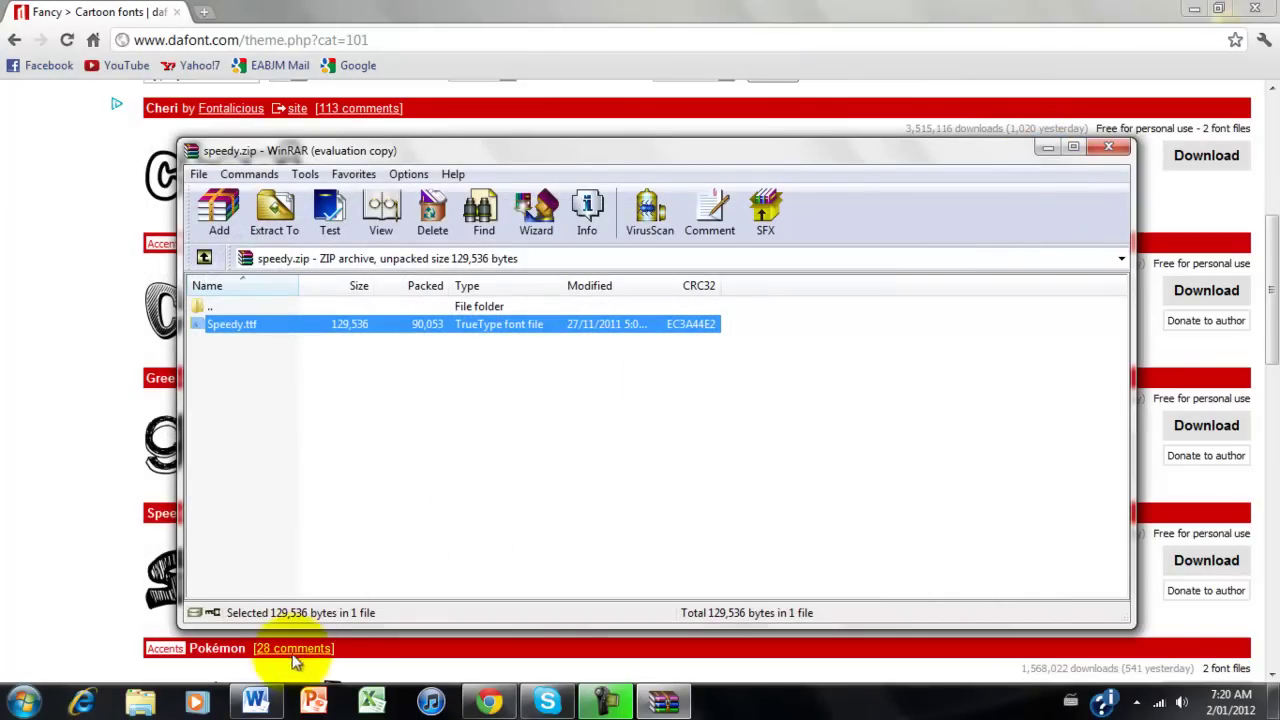
- Switch to the blank document in Microsoft Word and set the text font to Speedy
click(256, 702)
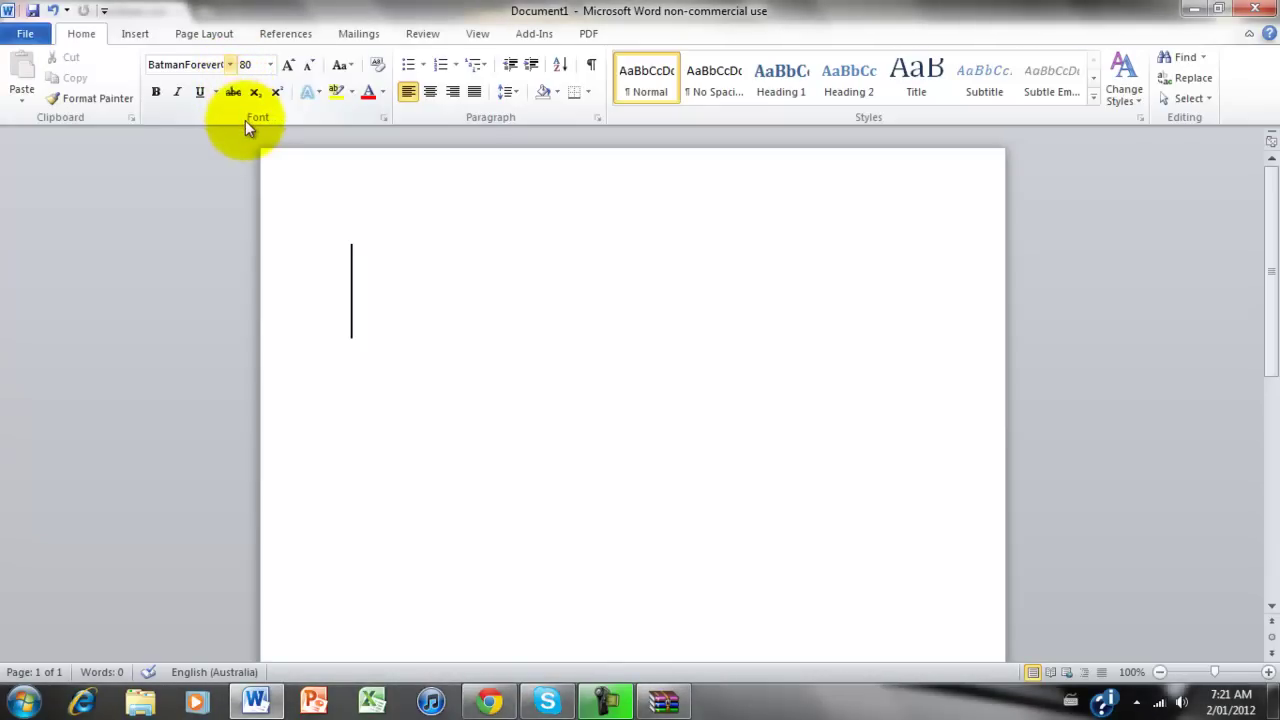
click(230, 64)
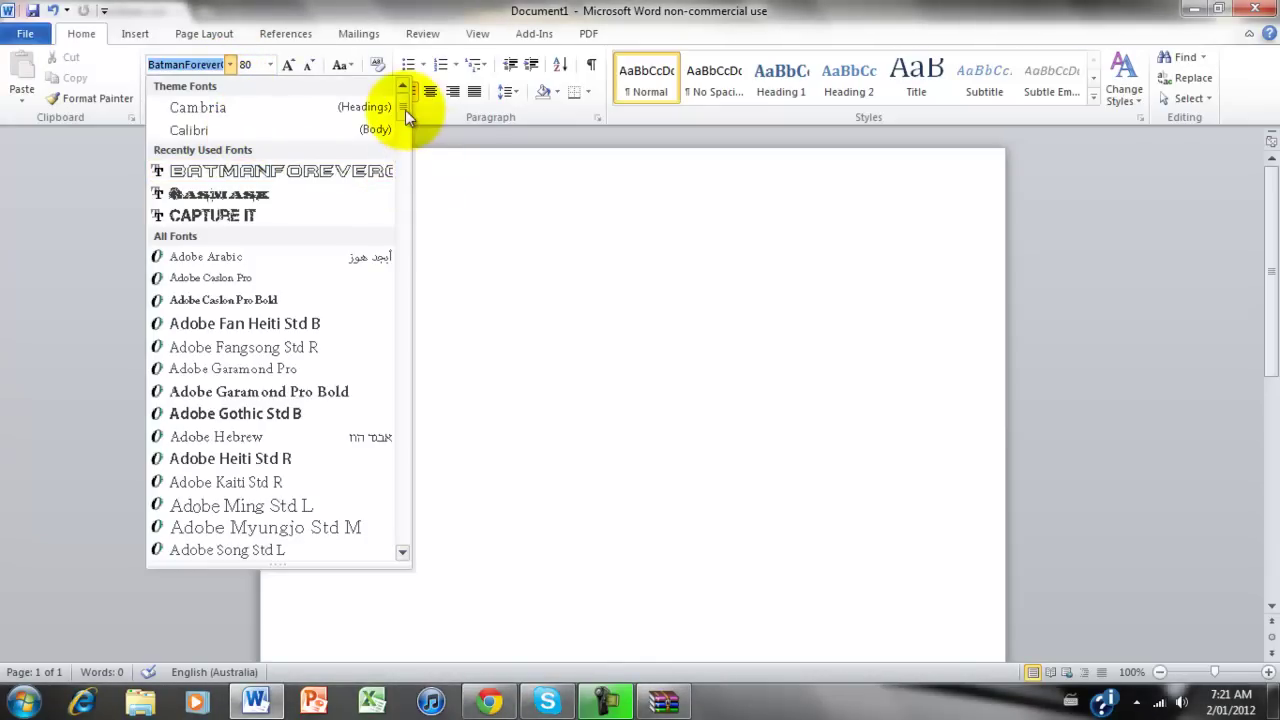
scroll(404, 117, down, 1)
scroll(405, 200, down, 20)
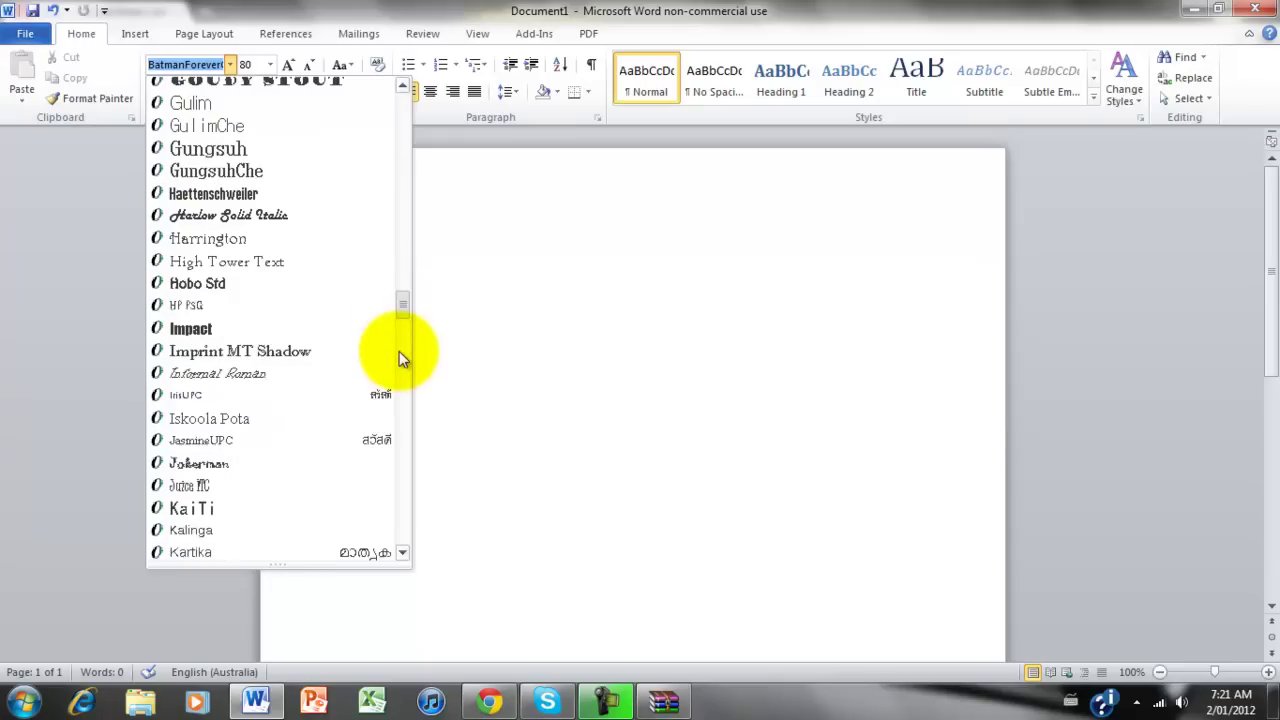
scroll(399, 366, down, 15)
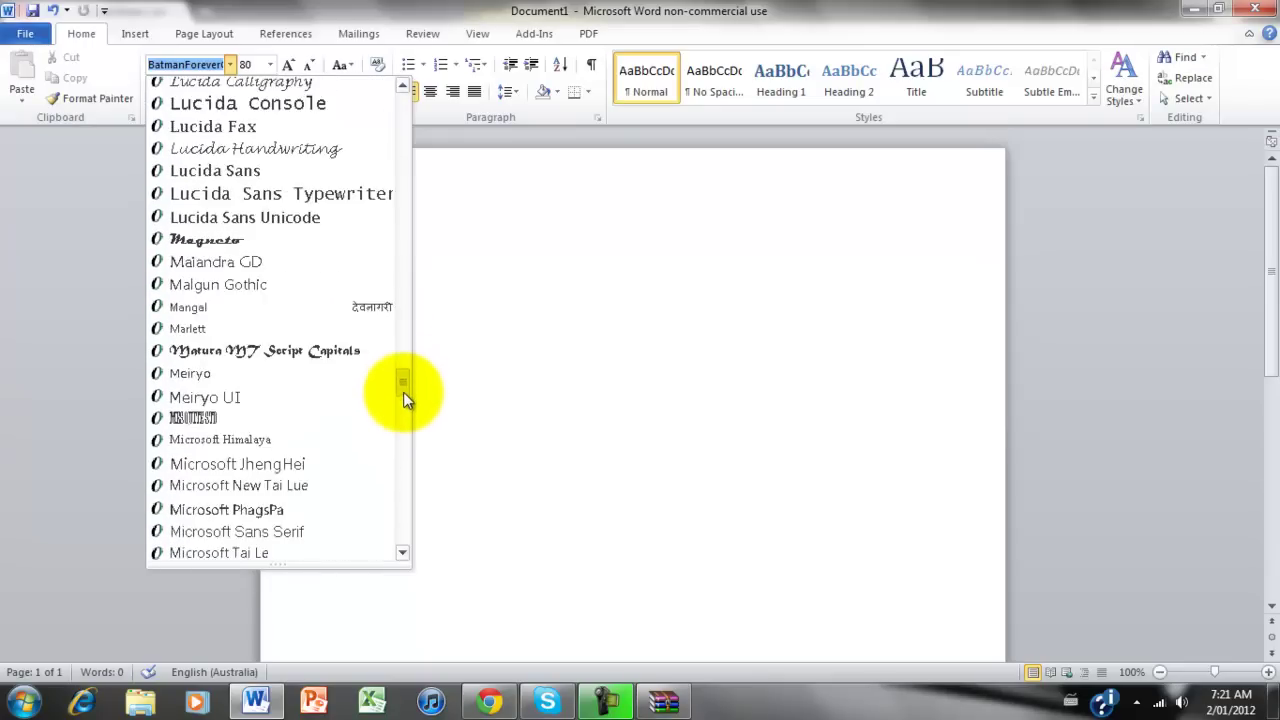
scroll(404, 430, down, 12)
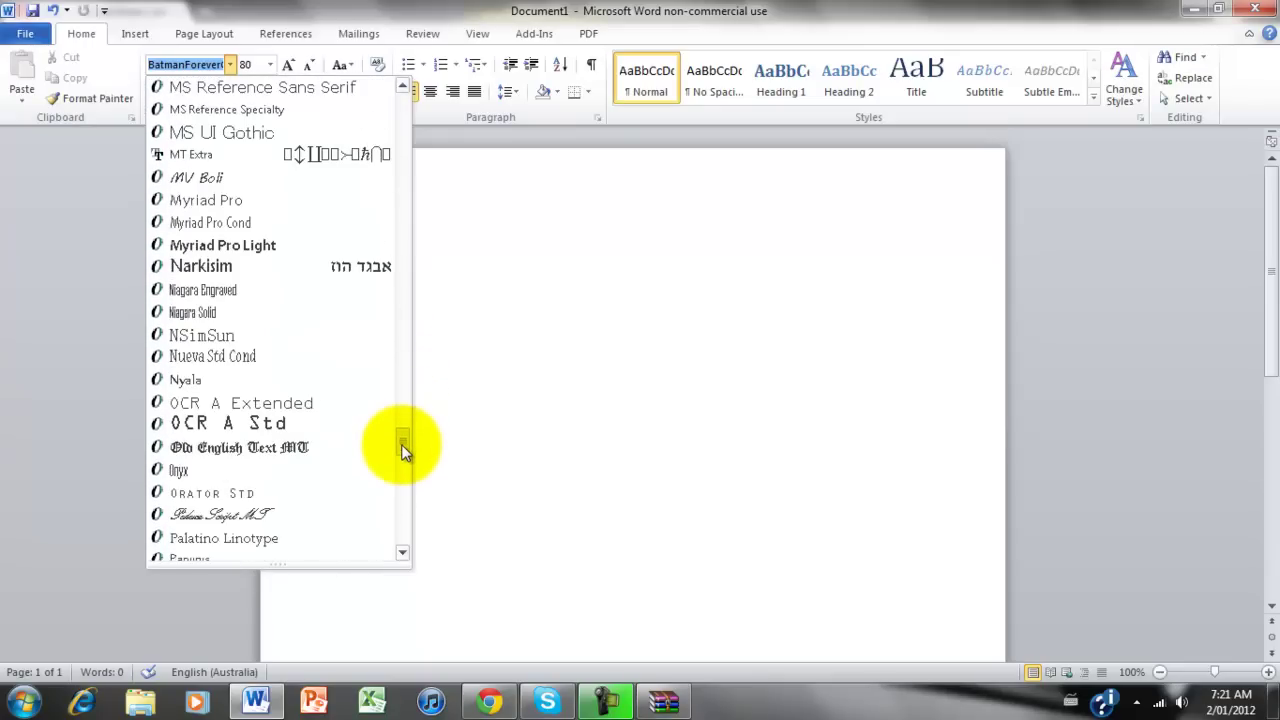
drag(403, 455, 403, 500)
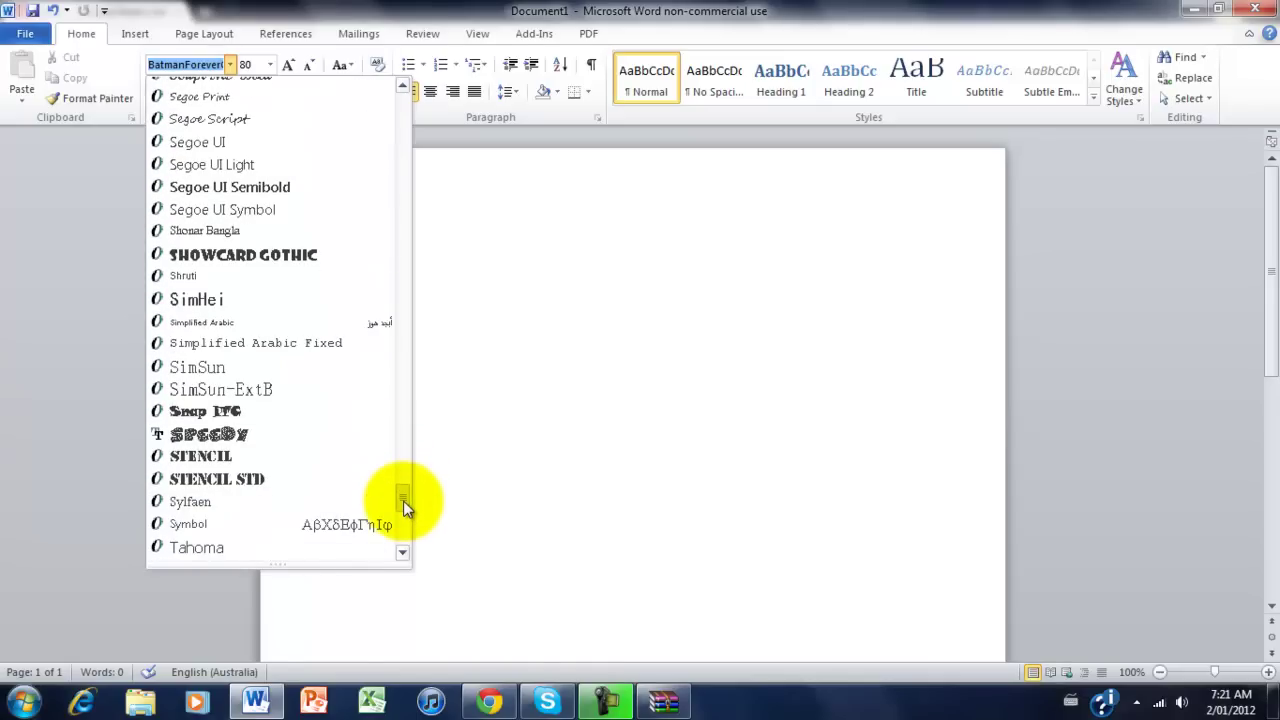
click(246, 434)
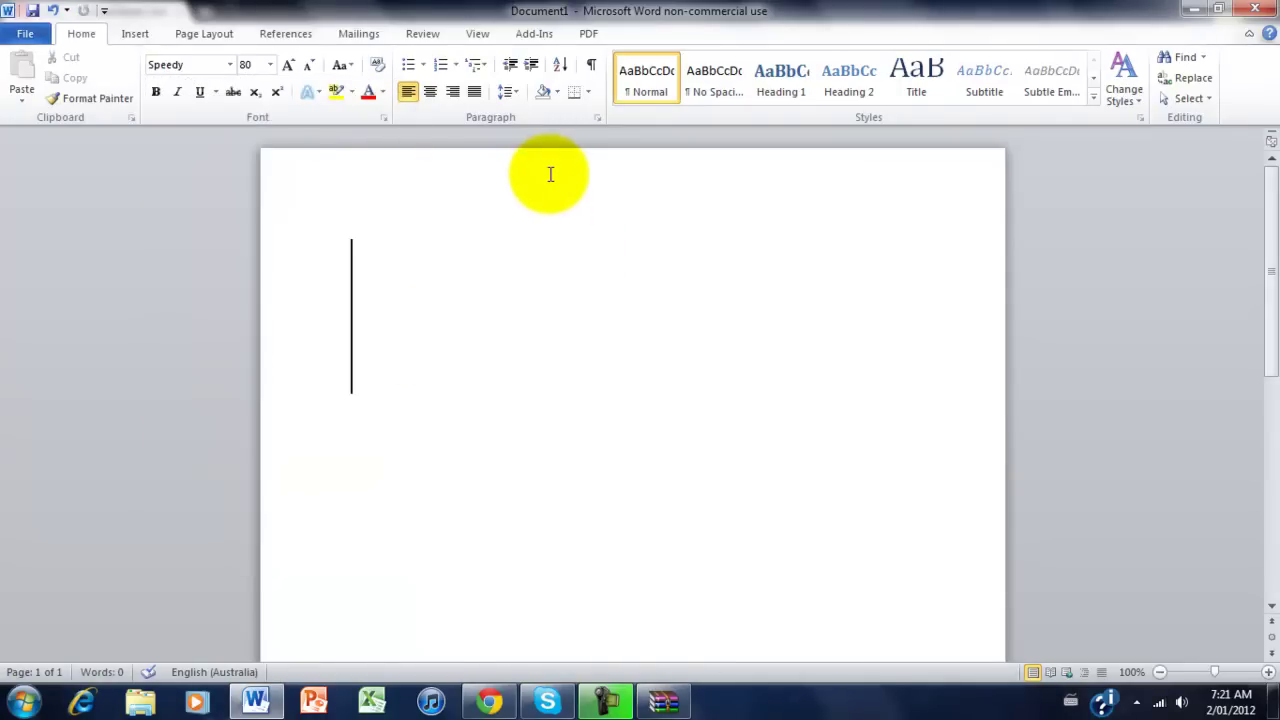
- Enter the text MINITECH on the blank page and reduce its font size to 48
text(MINITECH)
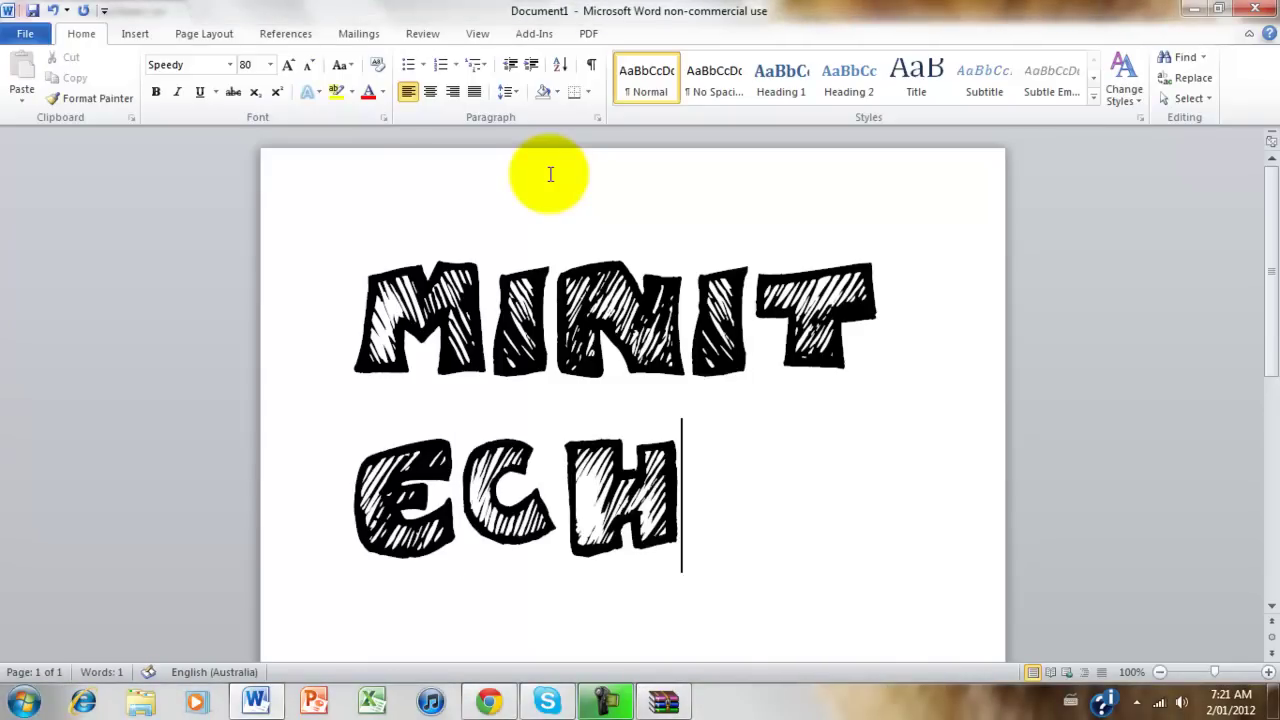
drag(743, 537, 384, 286)
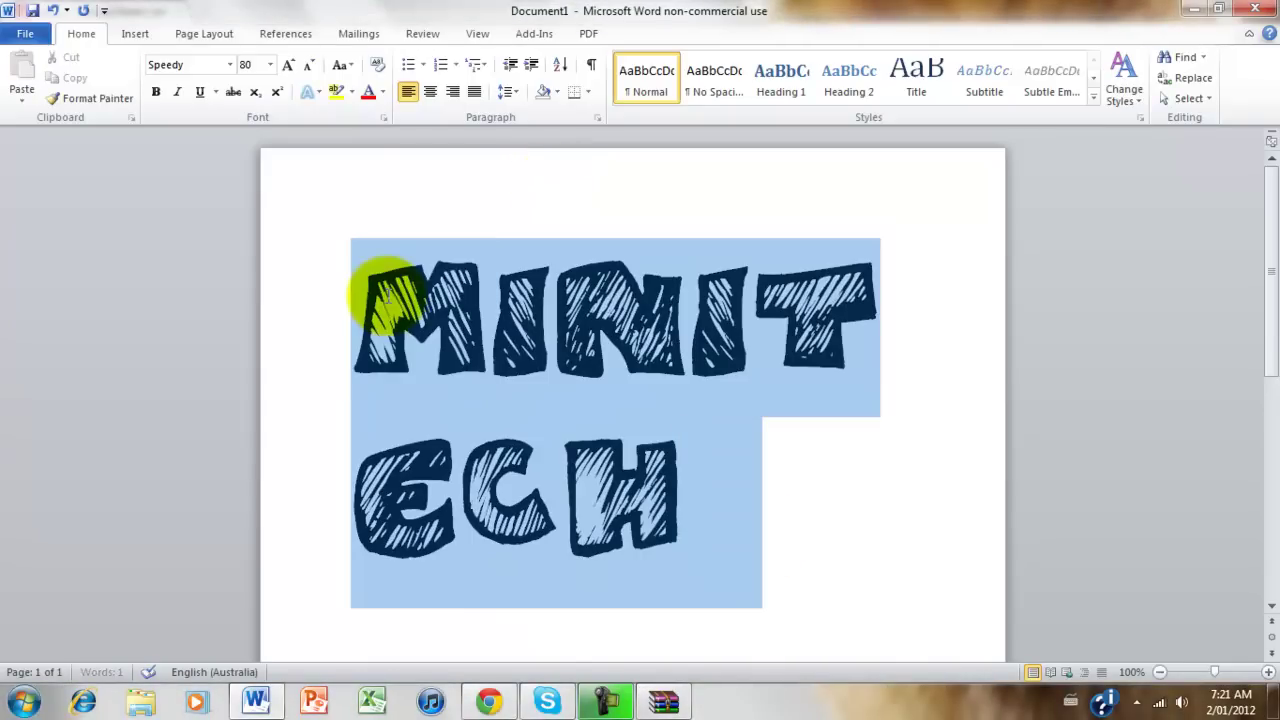
click(308, 66)
click(308, 66)
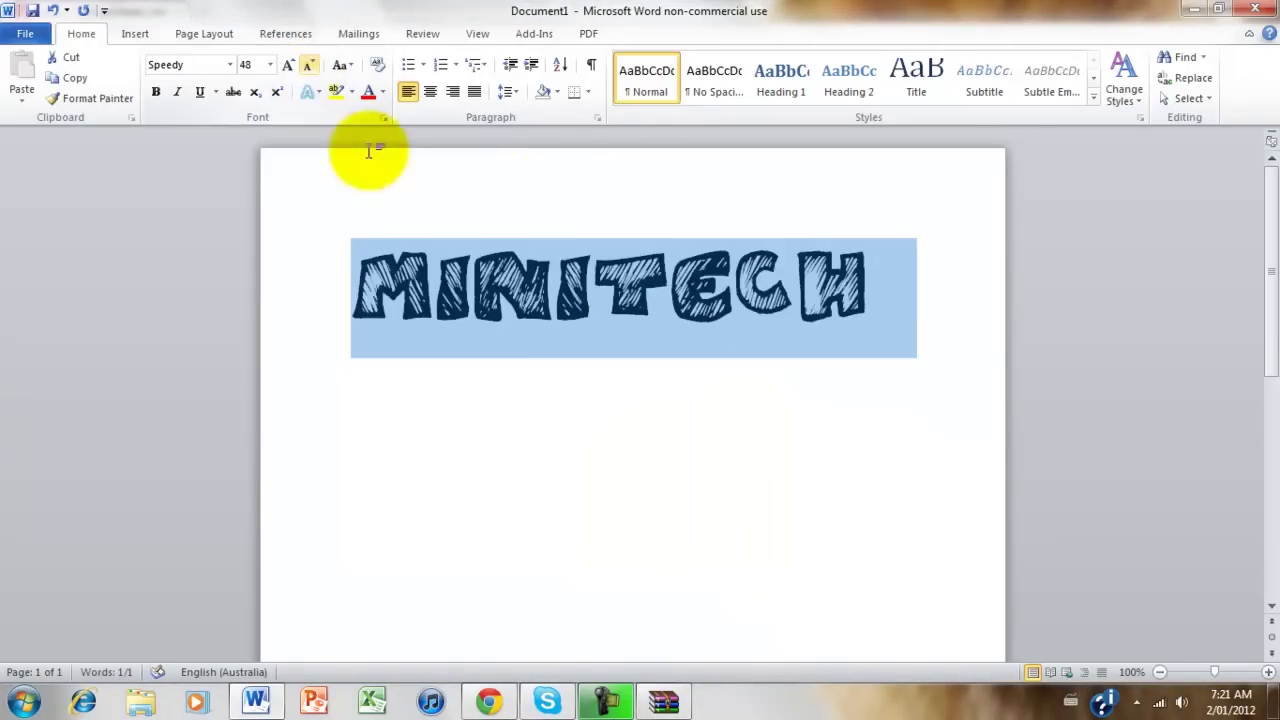
click(692, 608)
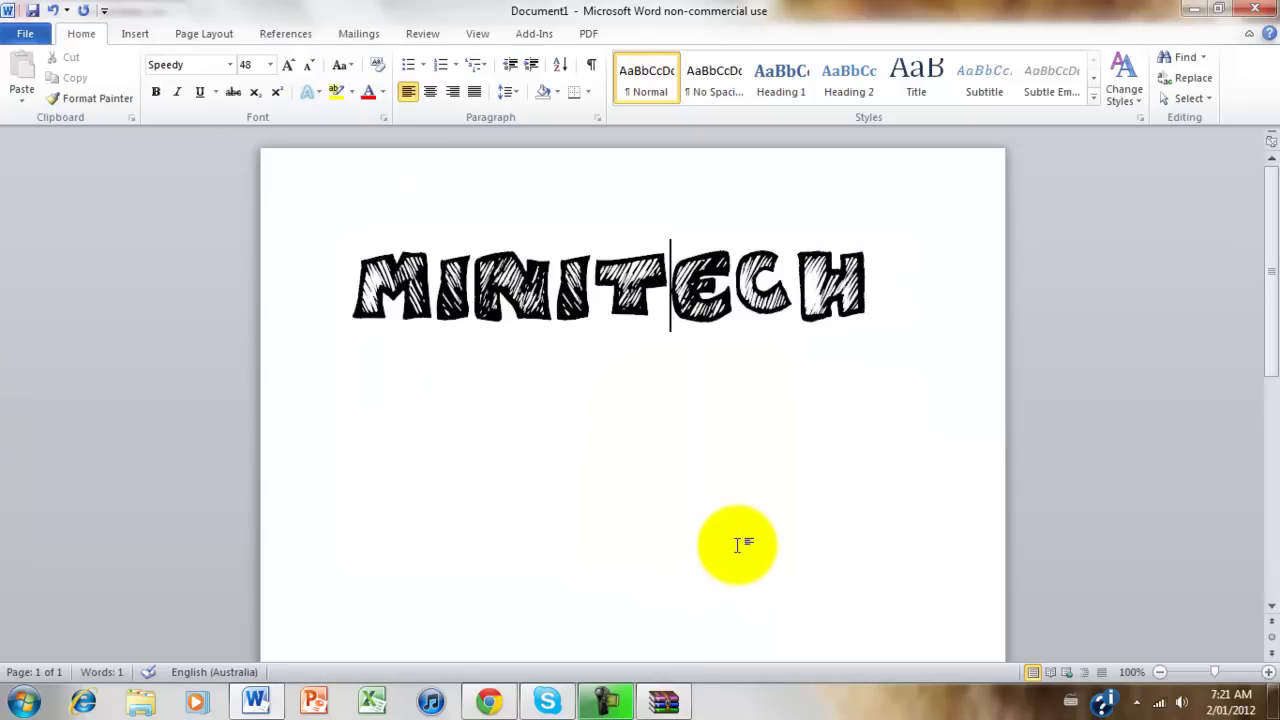